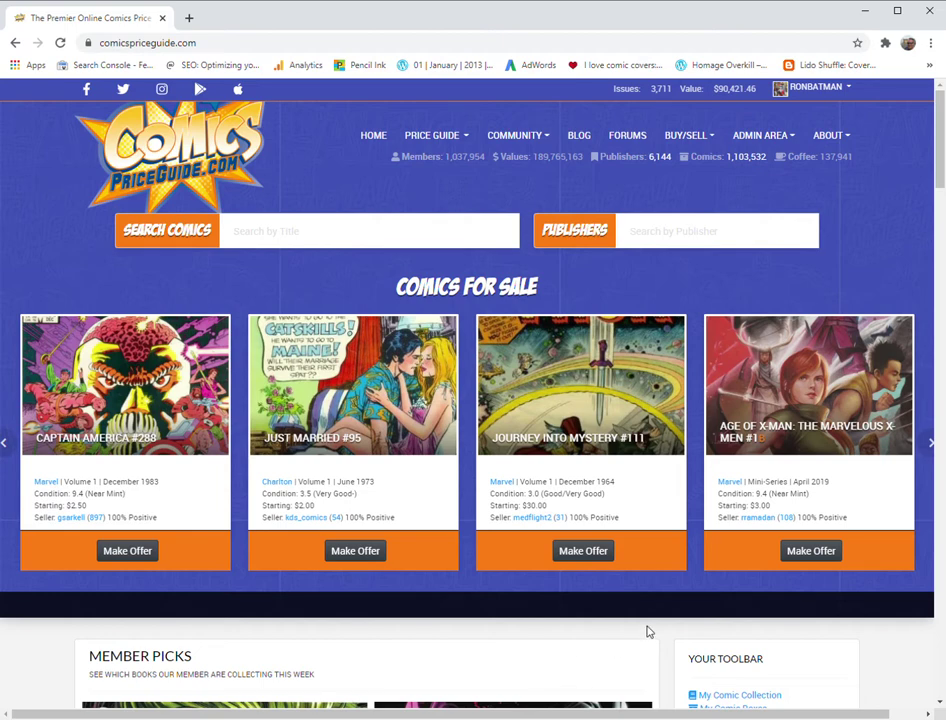
Step: Open the account overview and look through Collection, Gains / Drops, Want List, Sales Listings and Offers
left_click(849, 90)
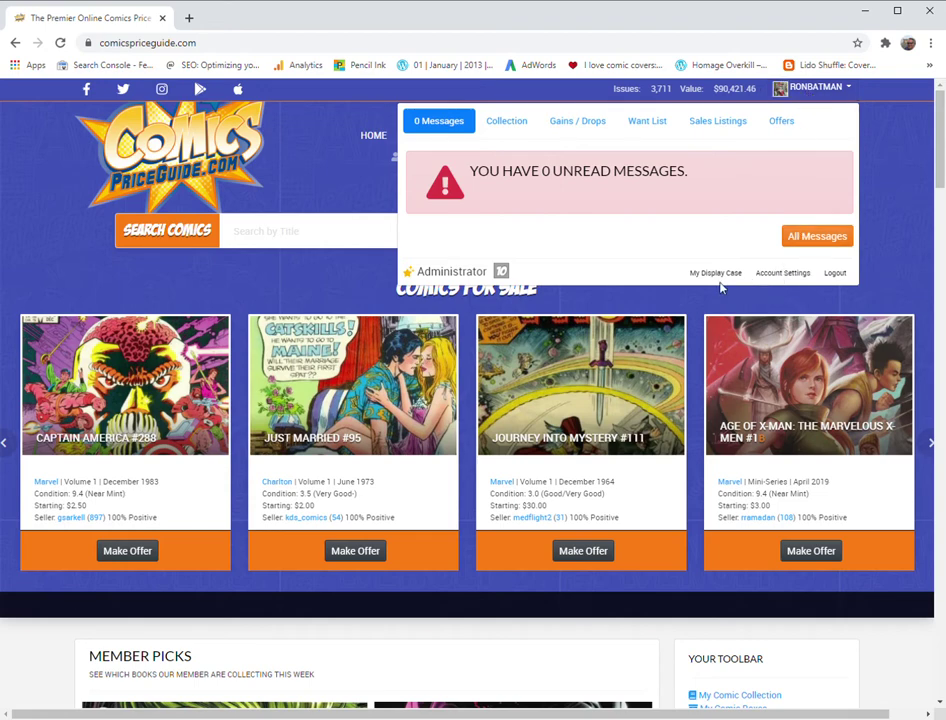
left_click(513, 125)
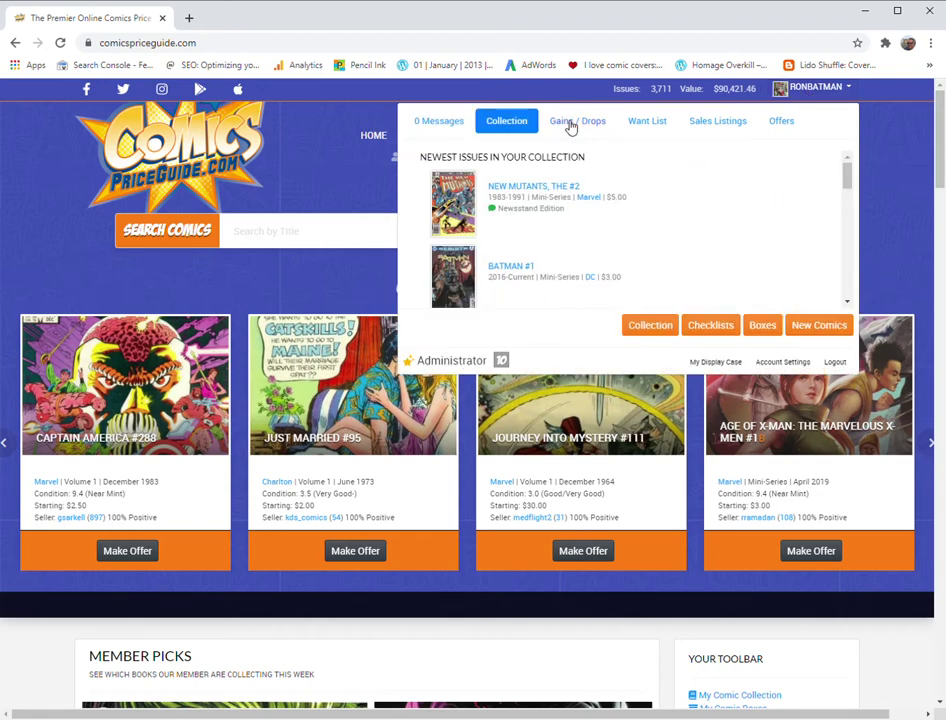
left_click(578, 124)
left_click(653, 121)
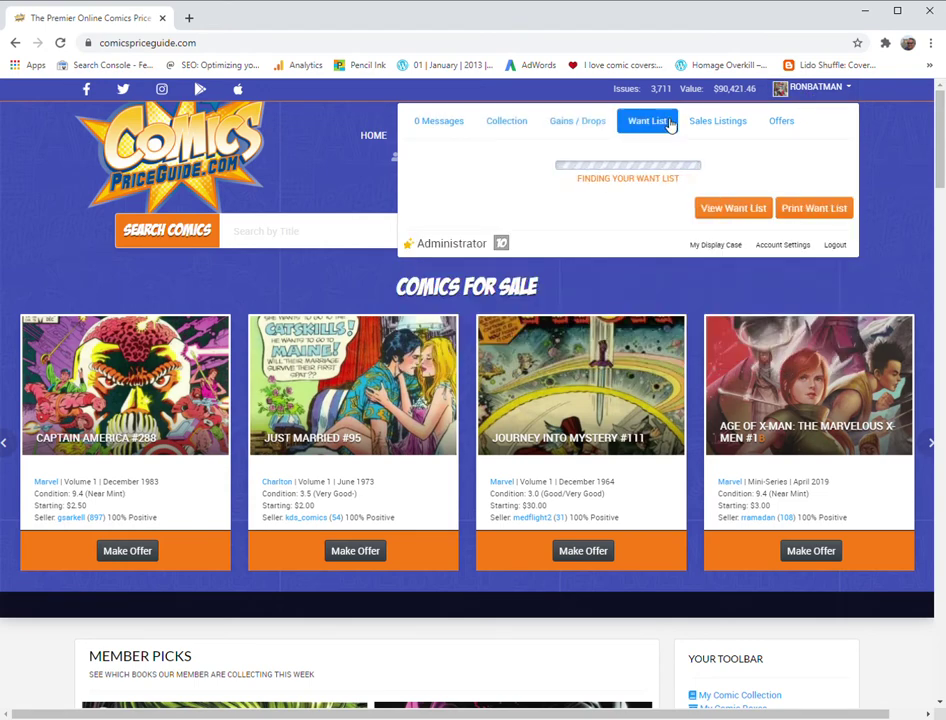
left_click(725, 121)
left_click(782, 121)
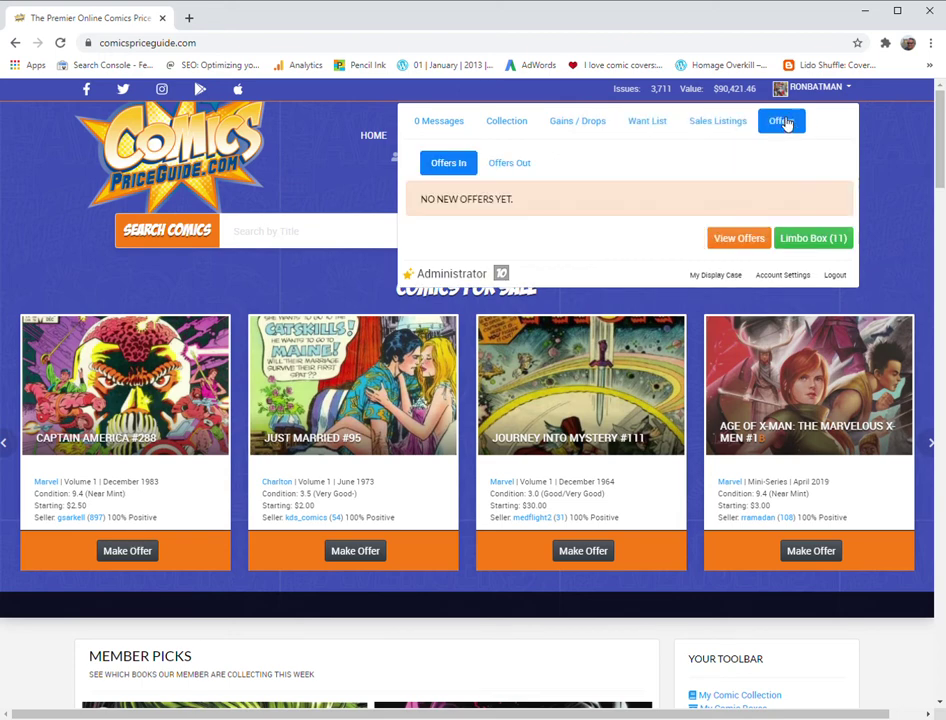
Step: Go to Account Settings and review the Password, Profile Picture and Settings sections
left_click(783, 276)
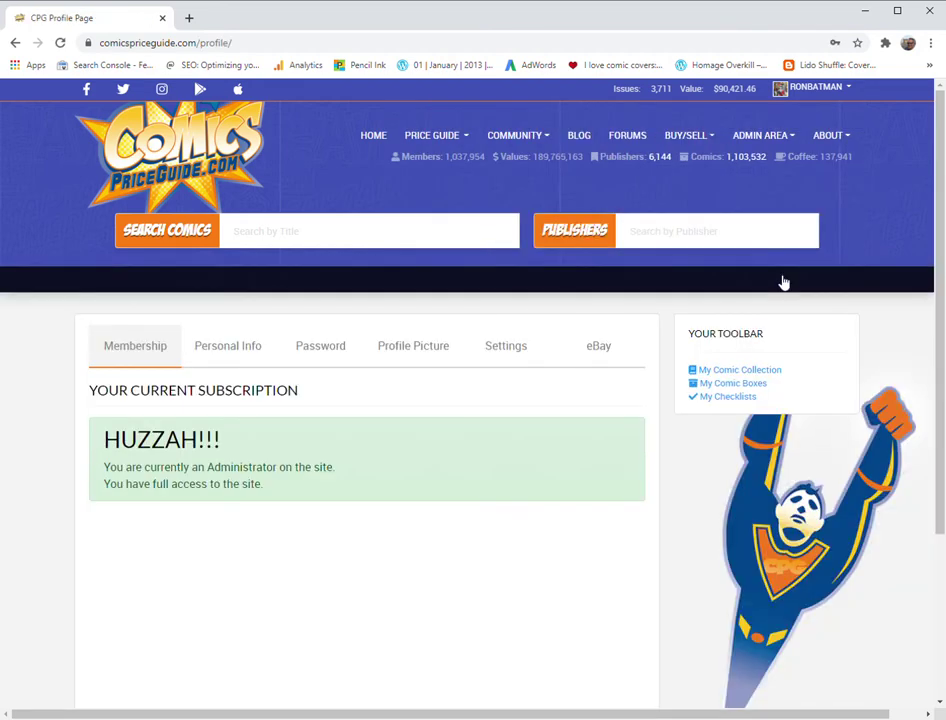
left_click_drag(940, 176, 916, 268)
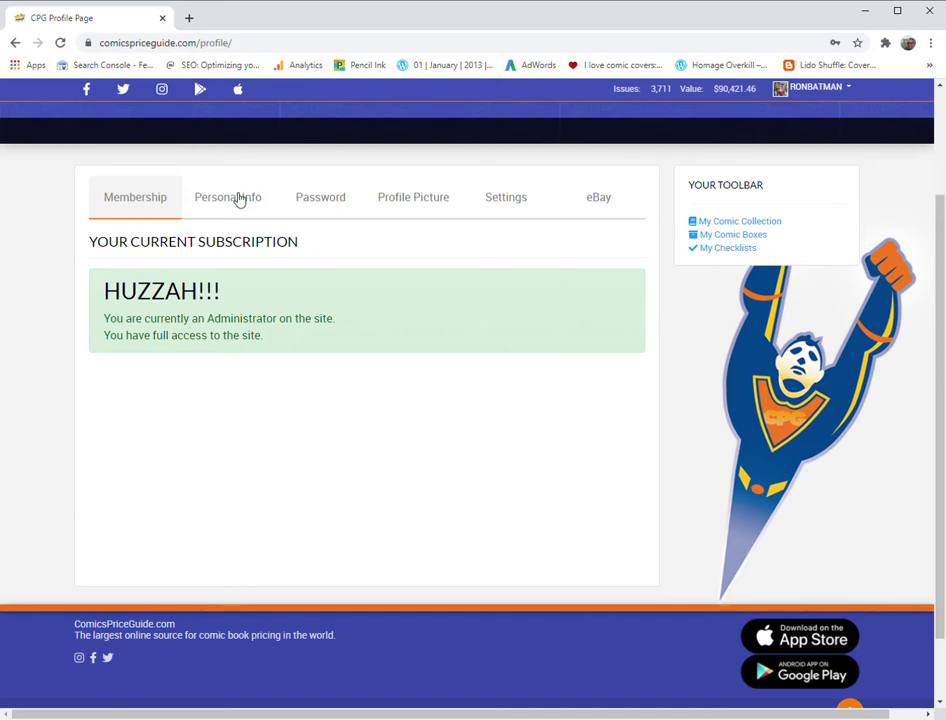
left_click(313, 200)
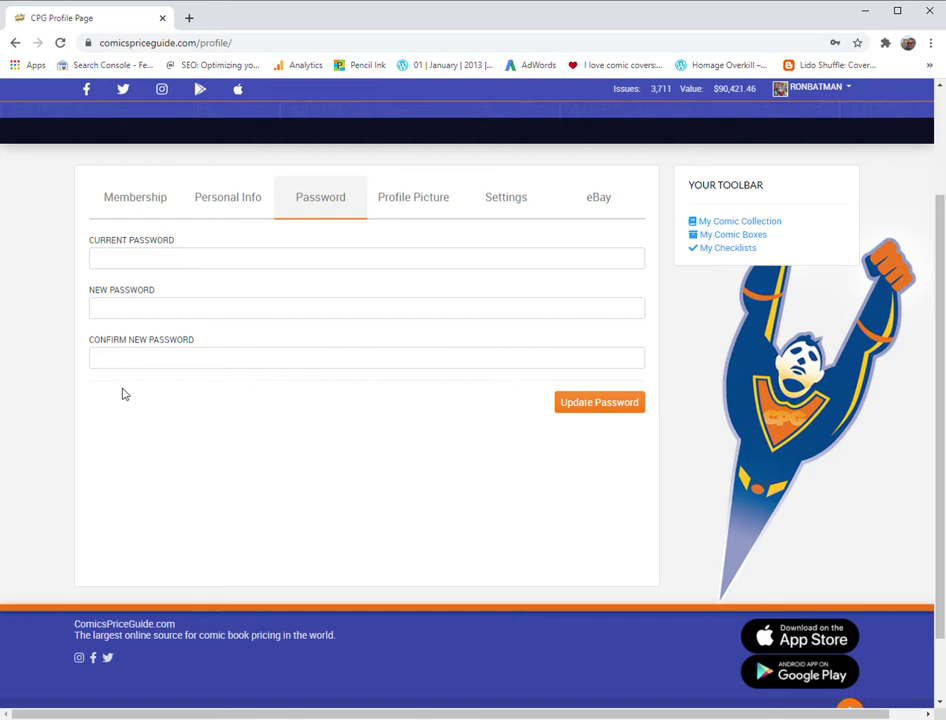
left_click(424, 200)
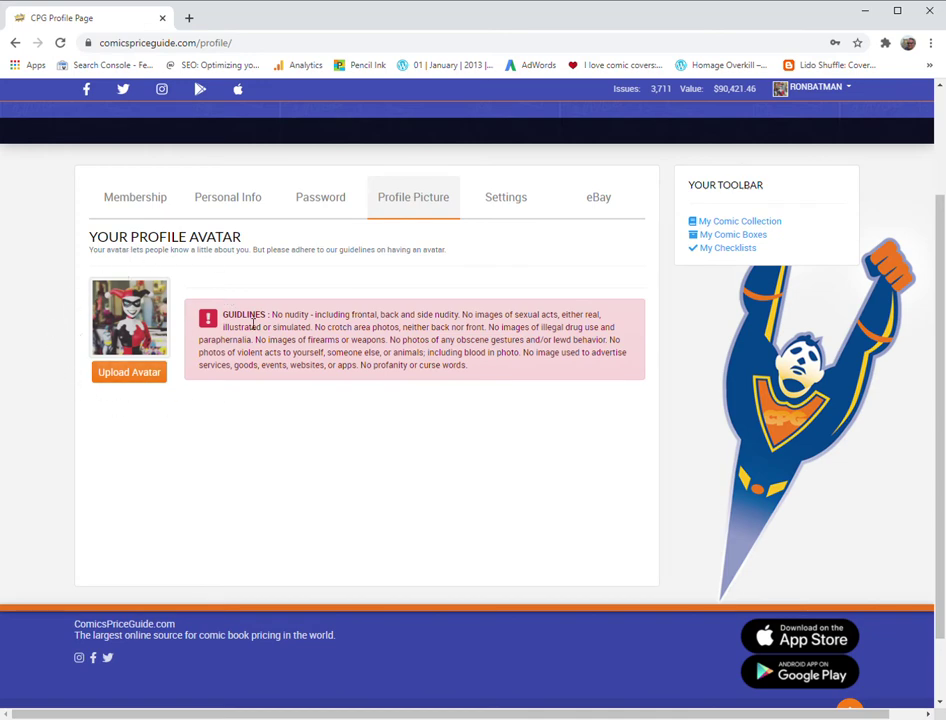
left_click(508, 199)
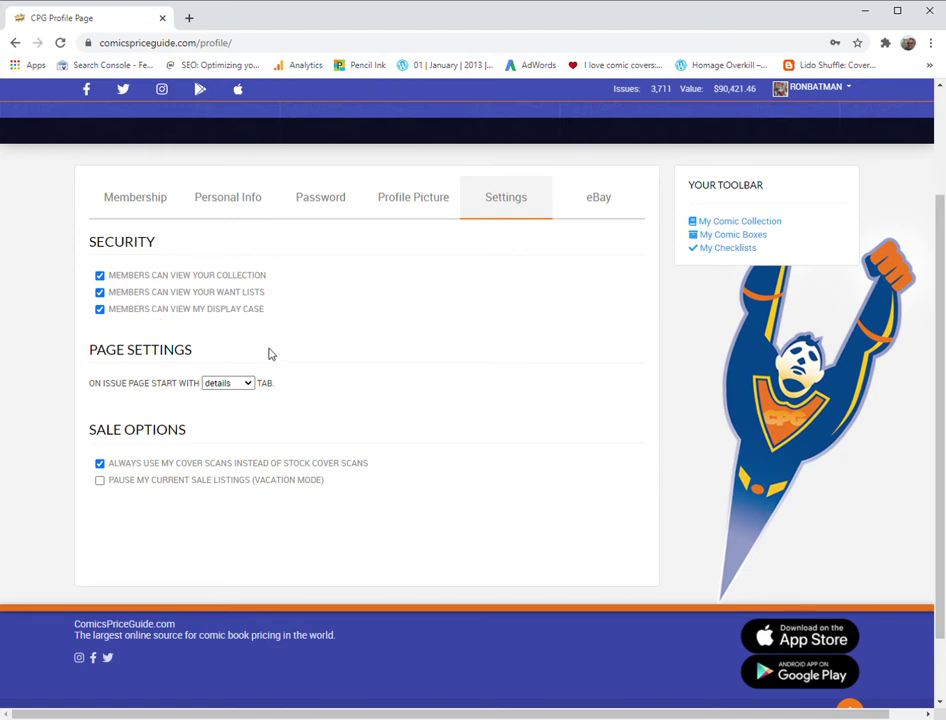
Step: Disallow members from viewing the collection, want lists and display case
left_click(99, 275)
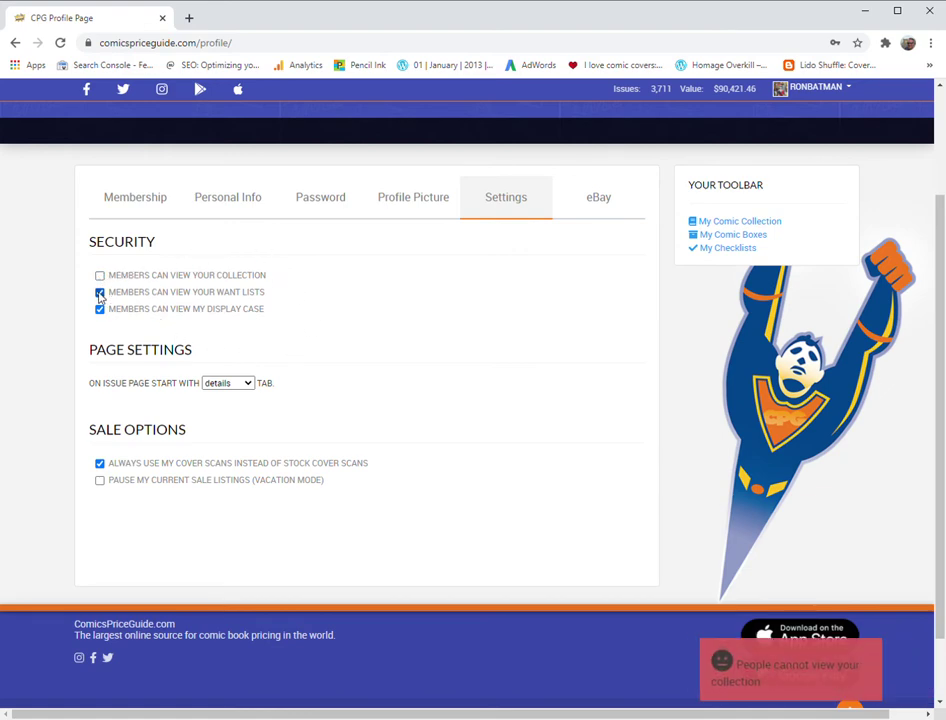
left_click(99, 292)
left_click(99, 309)
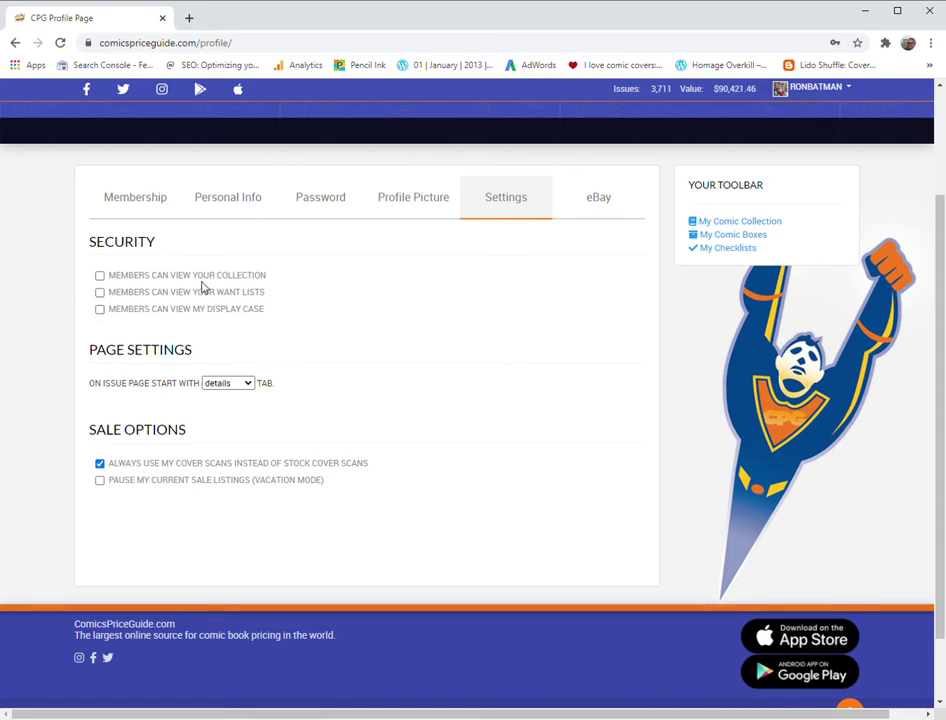
Step: Allow members to view the want lists, display case and collection again, and check the issue page's starting-tab options
left_click(100, 293)
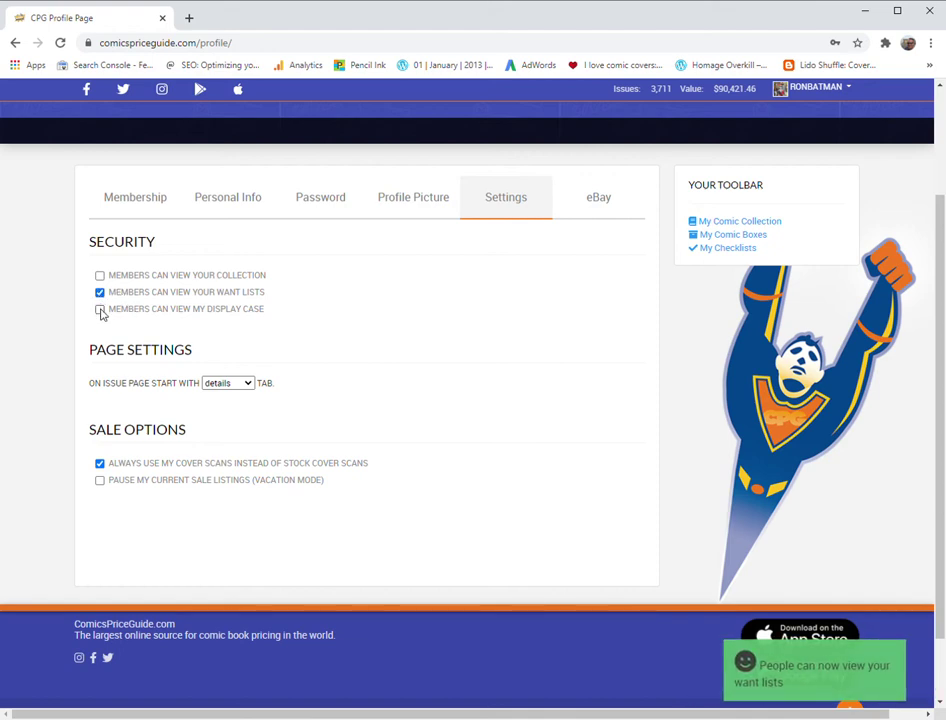
left_click(100, 310)
left_click(100, 276)
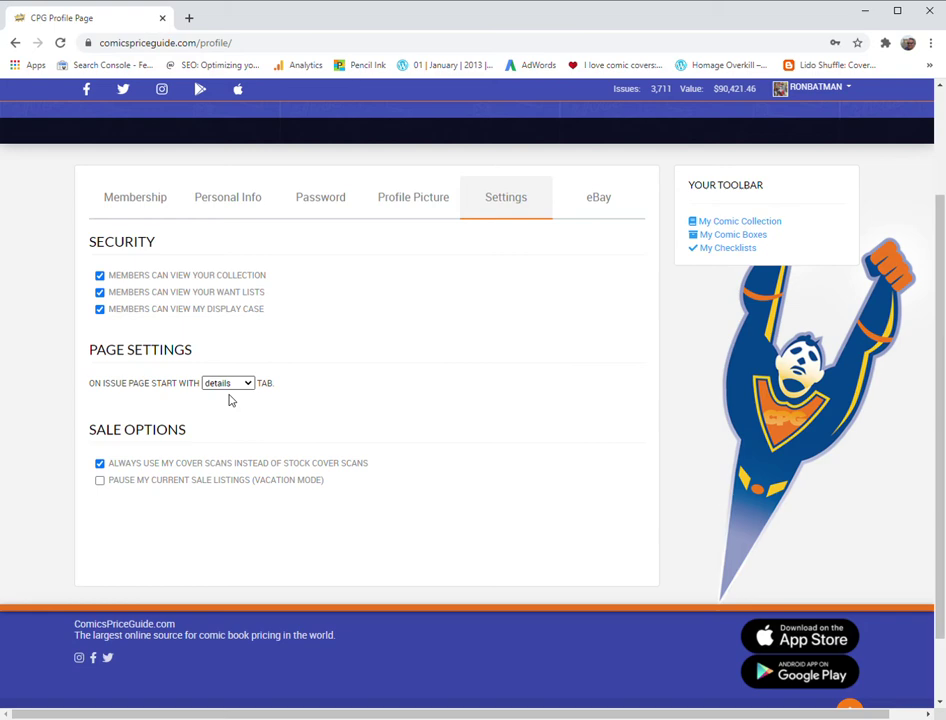
left_click(229, 389)
Step: Search comics for the title batman, issue 201, in USA and open the Batman #201 page
left_click_drag(940, 352, 930, 273)
left_click(274, 205)
type("batman")
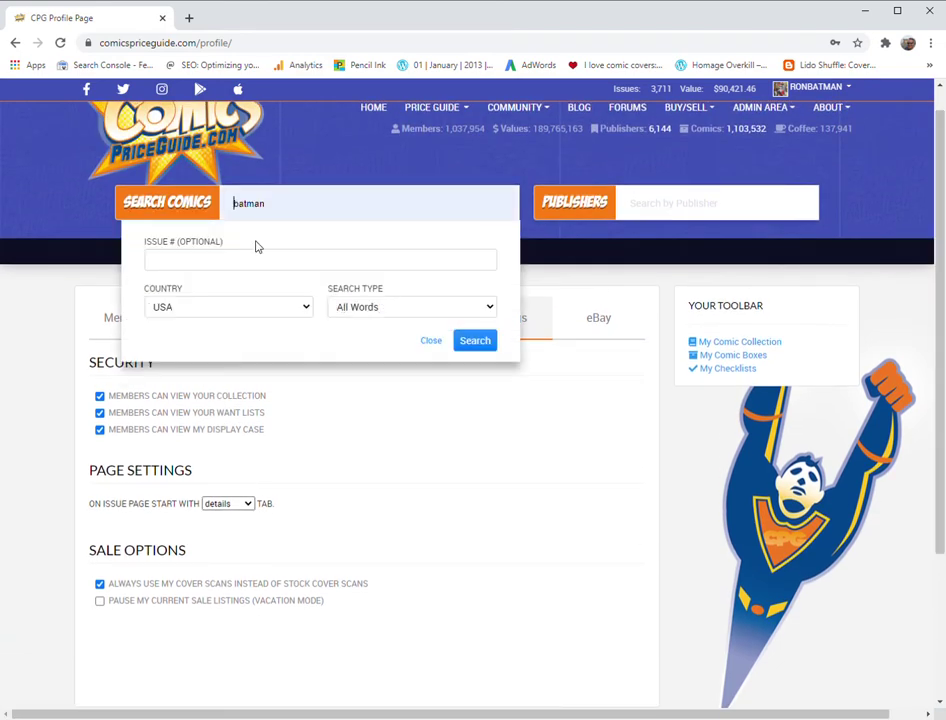
left_click(207, 262)
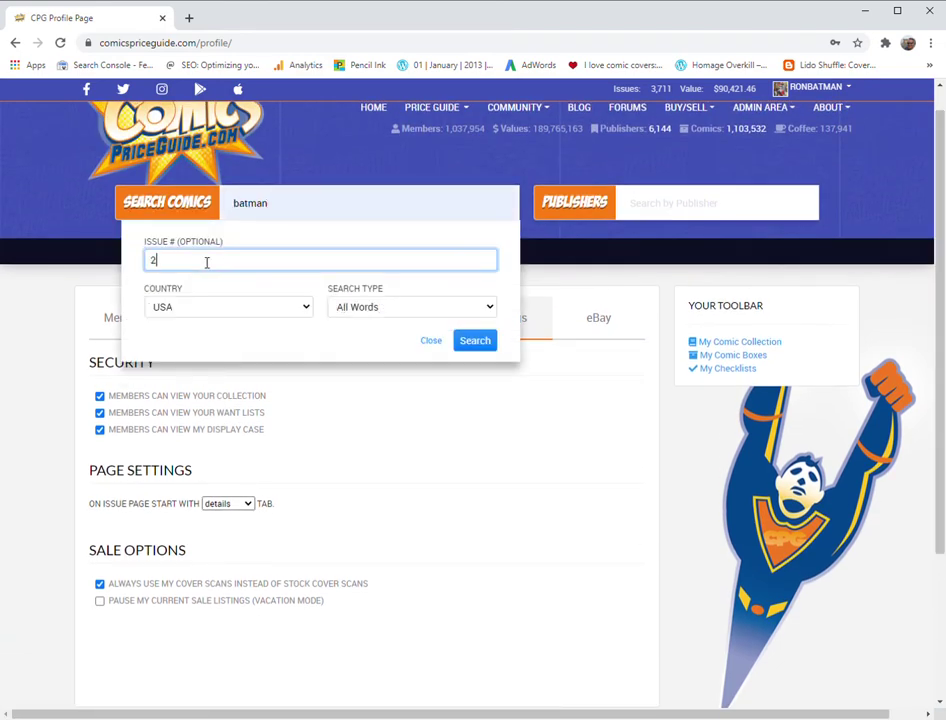
type("201")
left_click(487, 348)
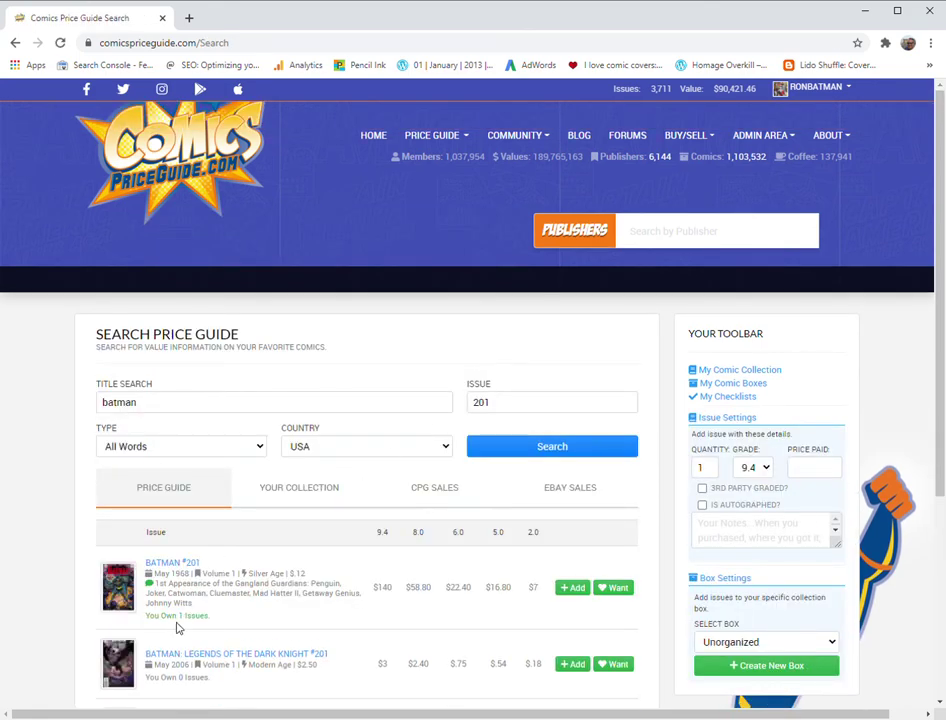
left_click(183, 566)
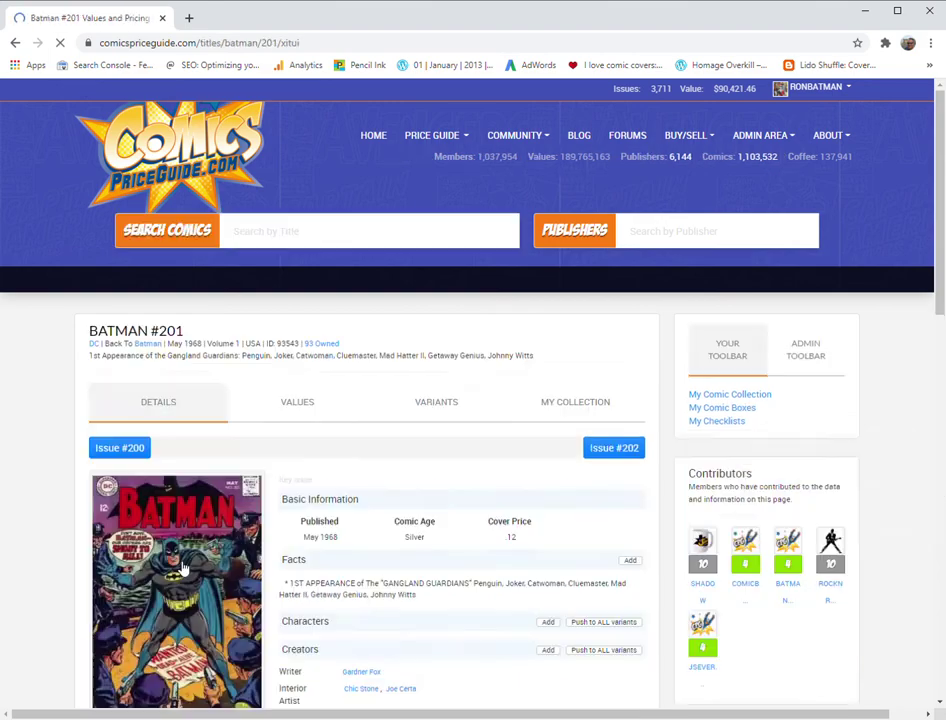
Step: Show the owned copy of Batman #201 in the collection, view its cover upload dialog, and close it without uploading
scroll(932, 193, "down", 4)
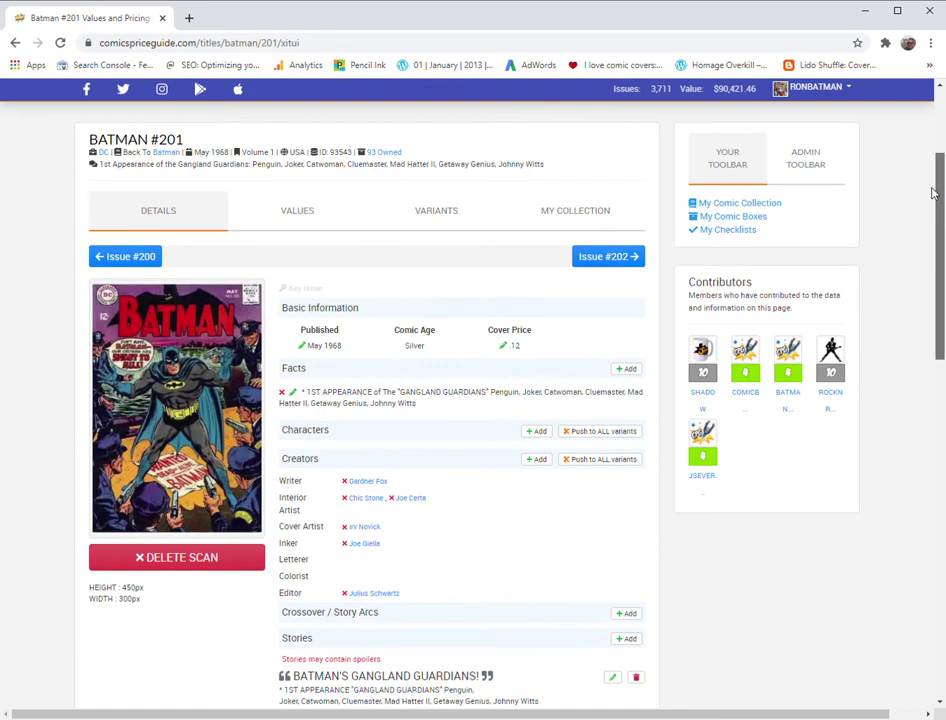
left_click(574, 216)
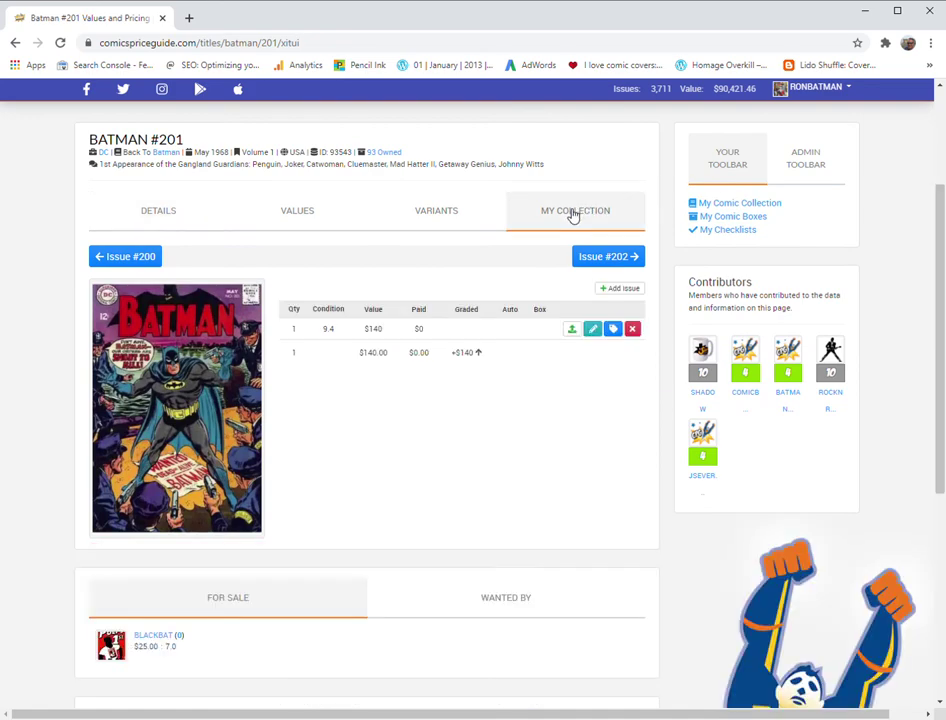
left_click(573, 331)
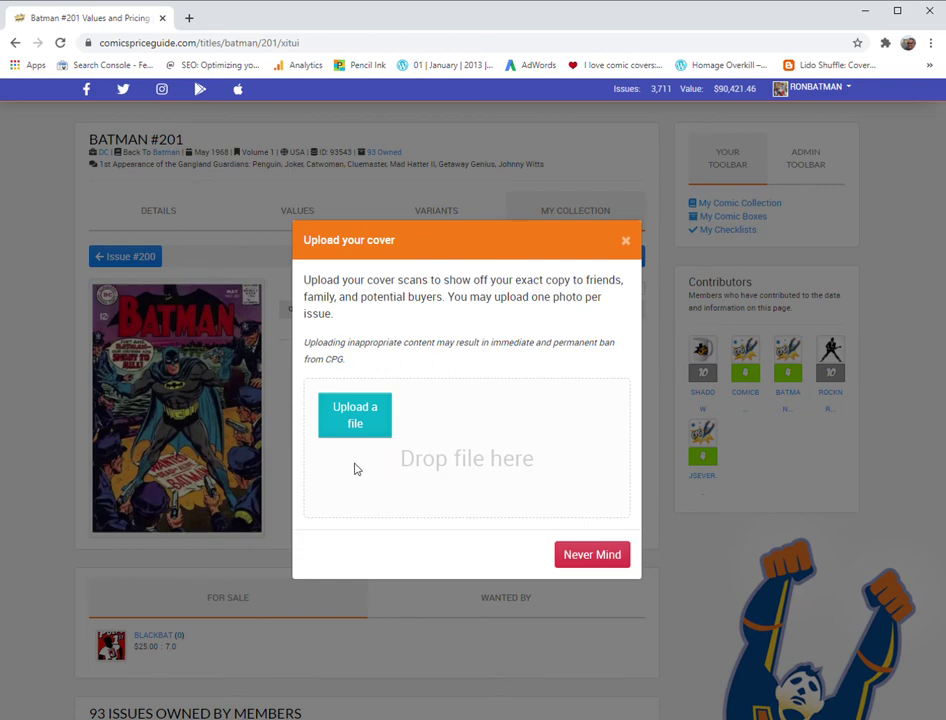
left_click(626, 243)
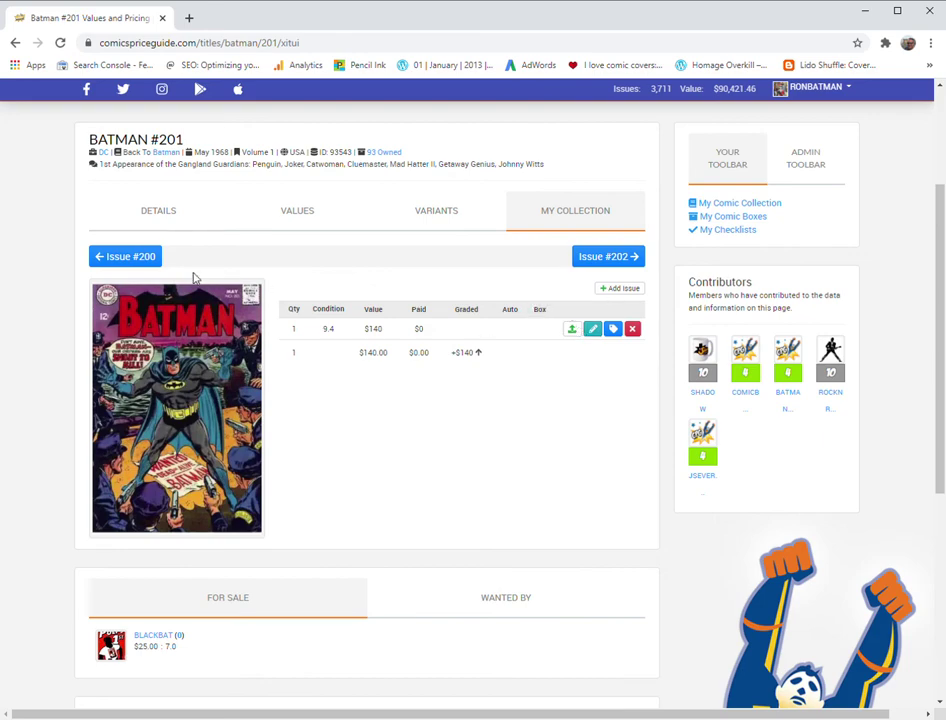
Step: Go to Batman #200, display the personal cover scan of the owned copy, view it enlarged, and close the enlarged view
left_click(136, 257)
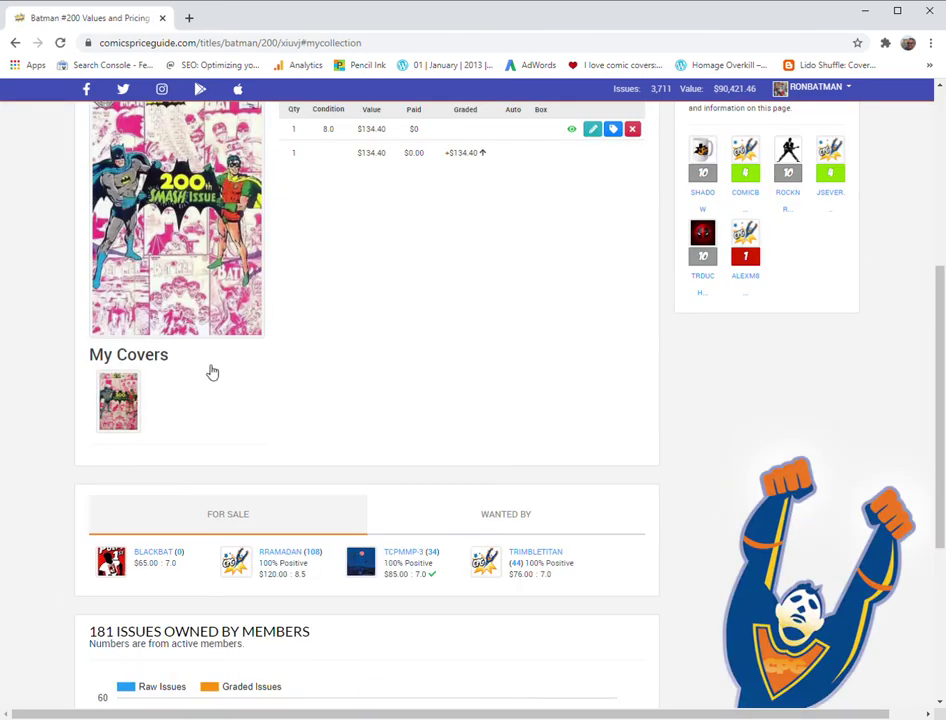
left_click_drag(938, 343, 932, 268)
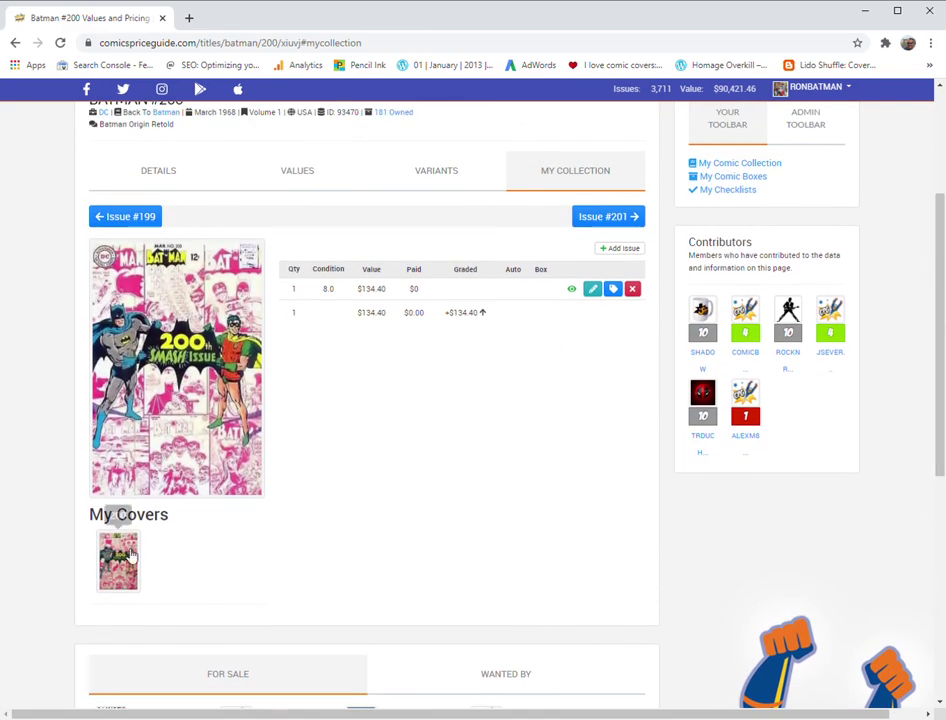
left_click(575, 292)
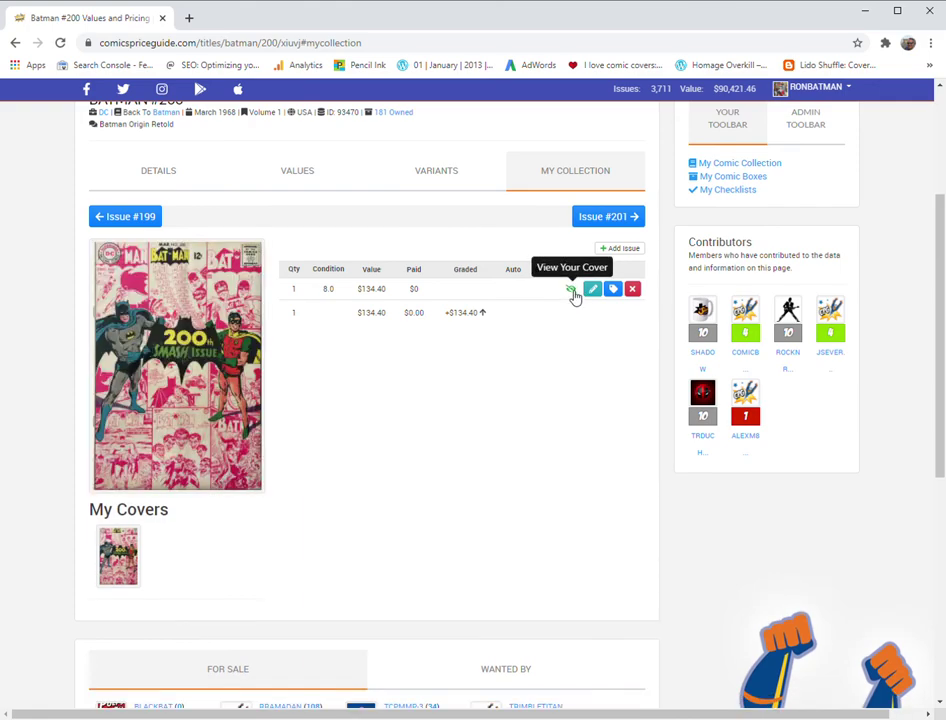
left_click(190, 417)
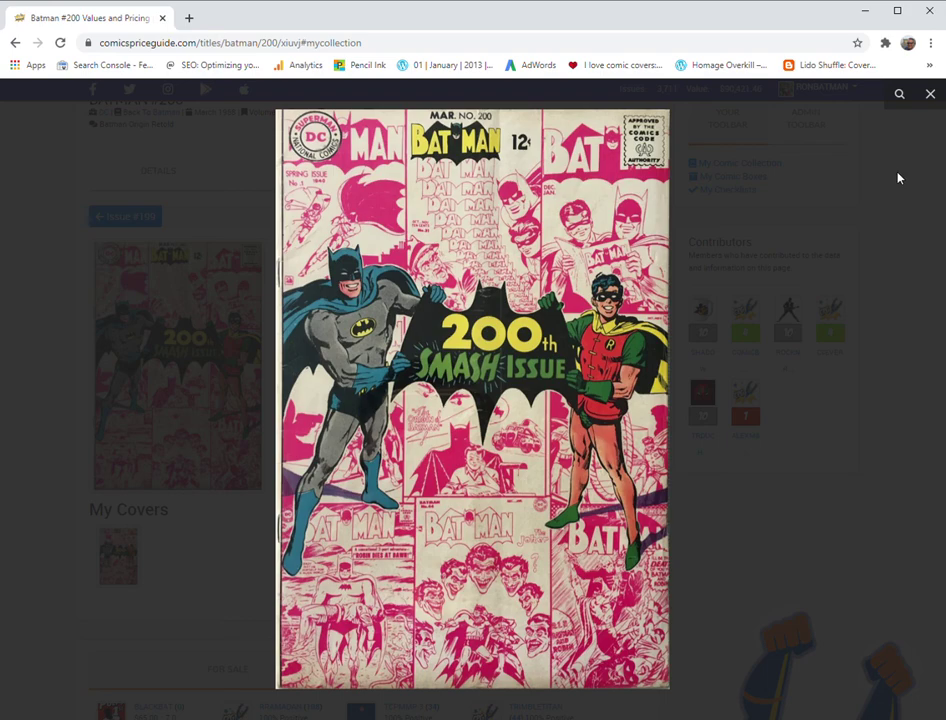
left_click(930, 93)
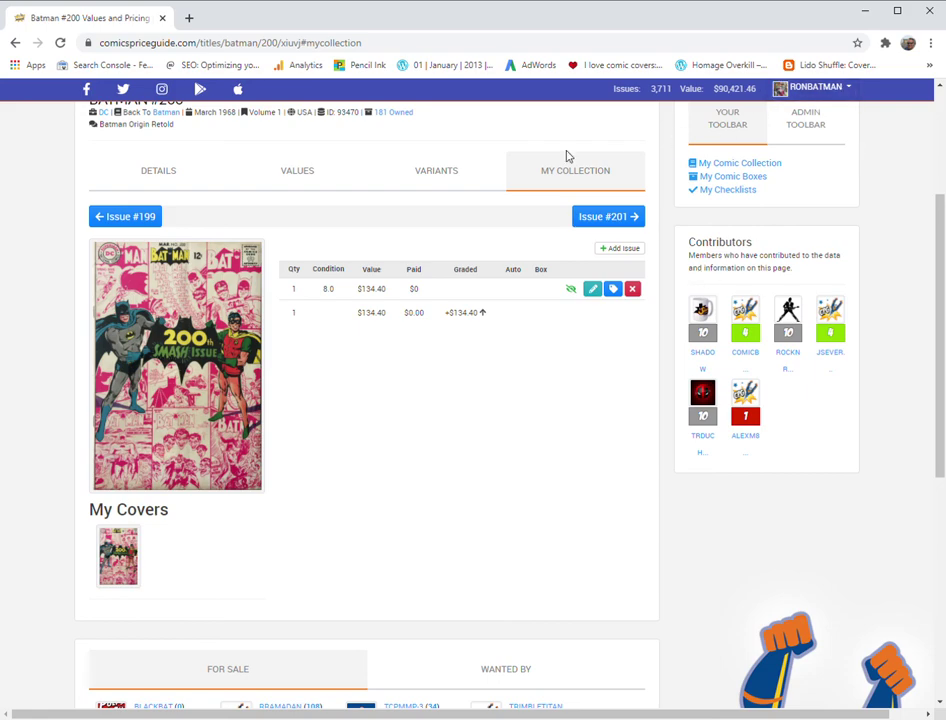
Step: Return to Account Settings and open the eBay sales section of the profile
left_click(846, 89)
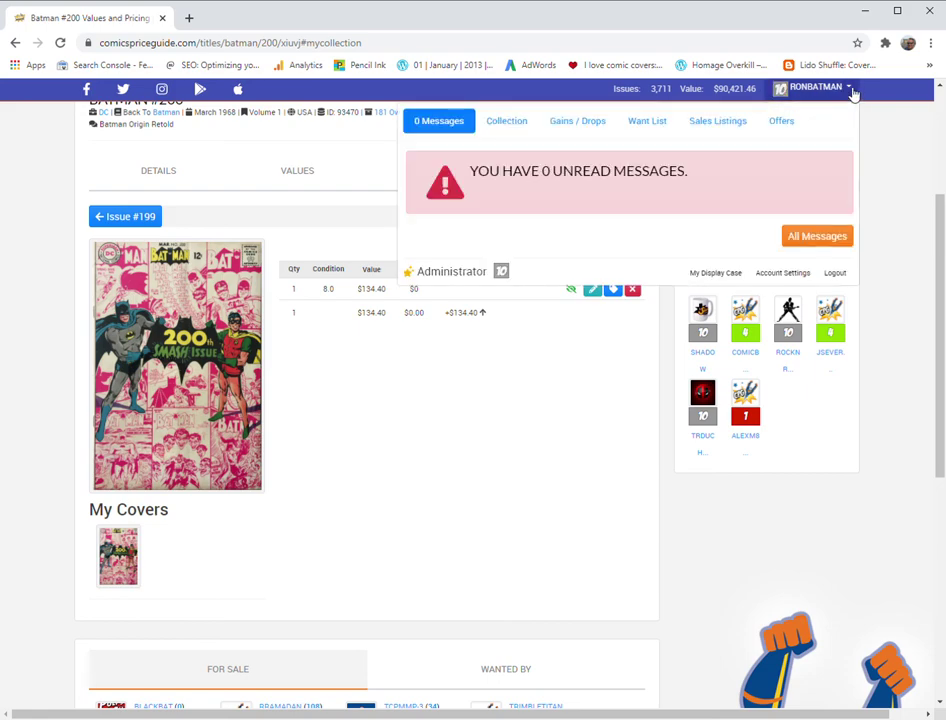
left_click(792, 273)
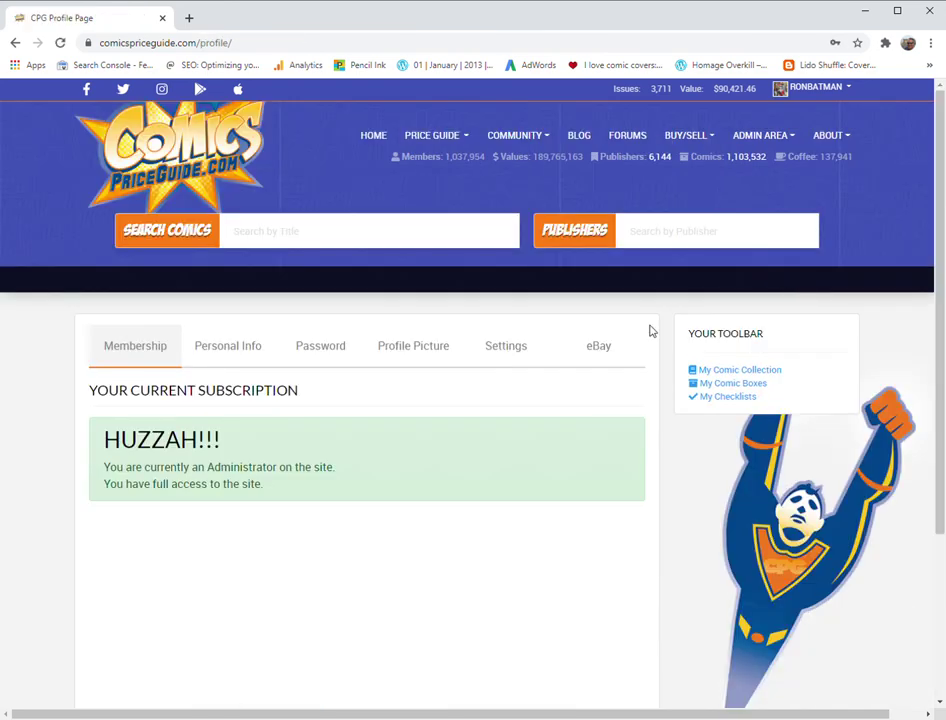
left_click(600, 347)
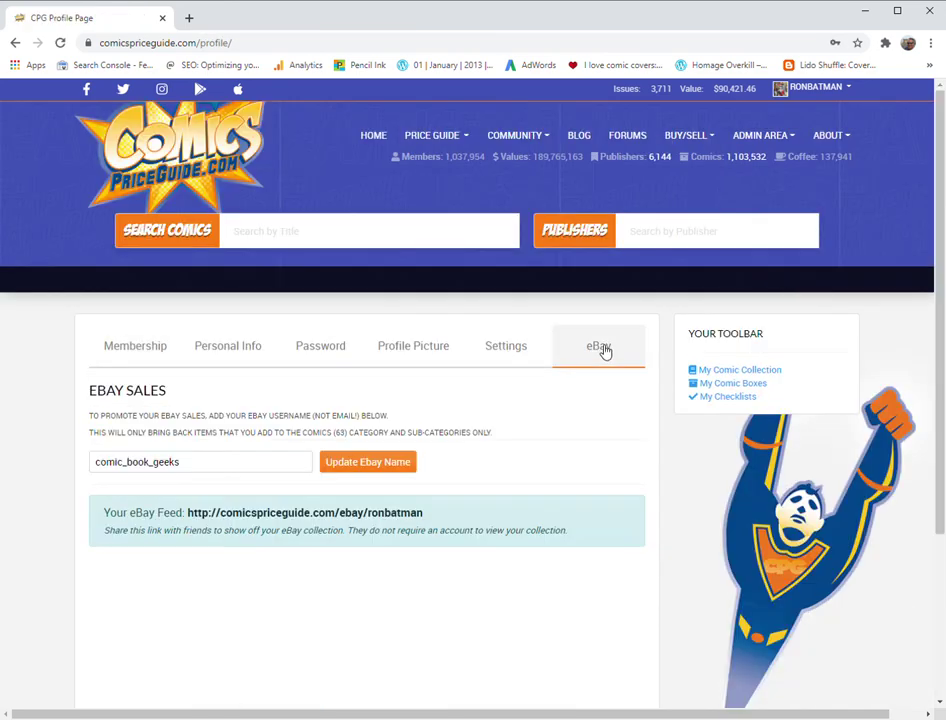